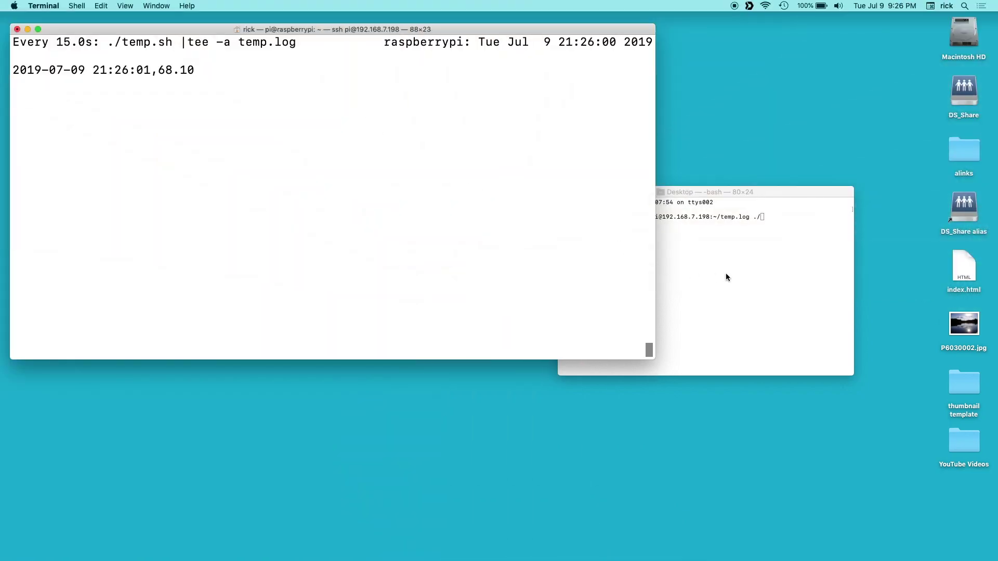
Copy ~/temp.log from the Raspberry Pi to the Mac Desktop with scp, entering the Pi's password.
{"action": "left_click", "coordinate": [726, 276]}
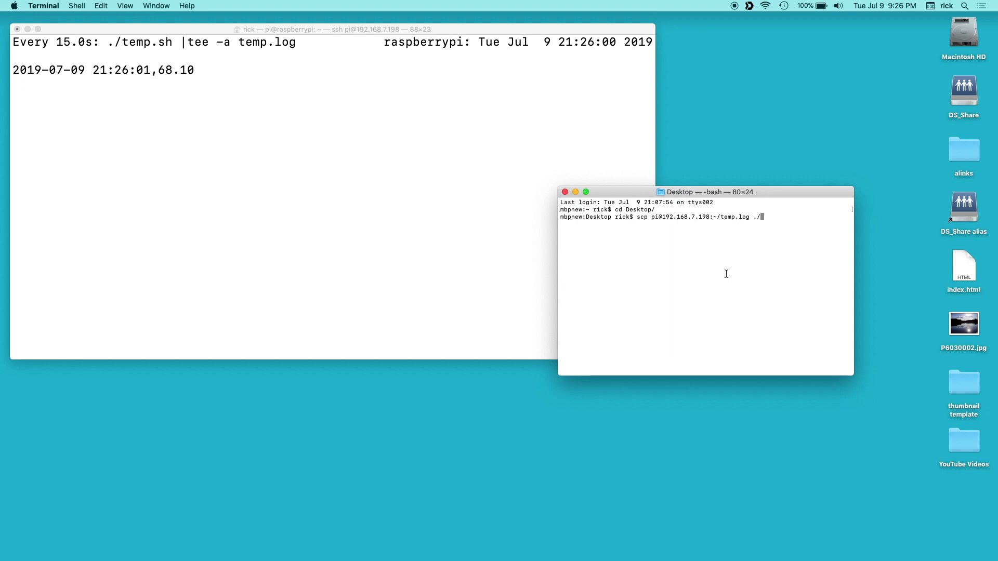
{"action": "key", "text": "Return"}
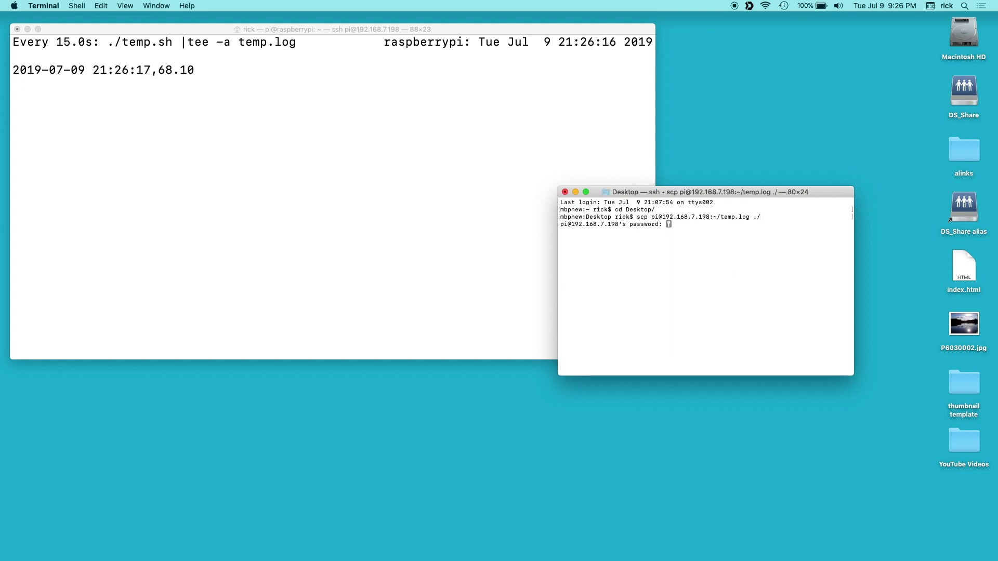
{"action": "key", "text": "Return"}
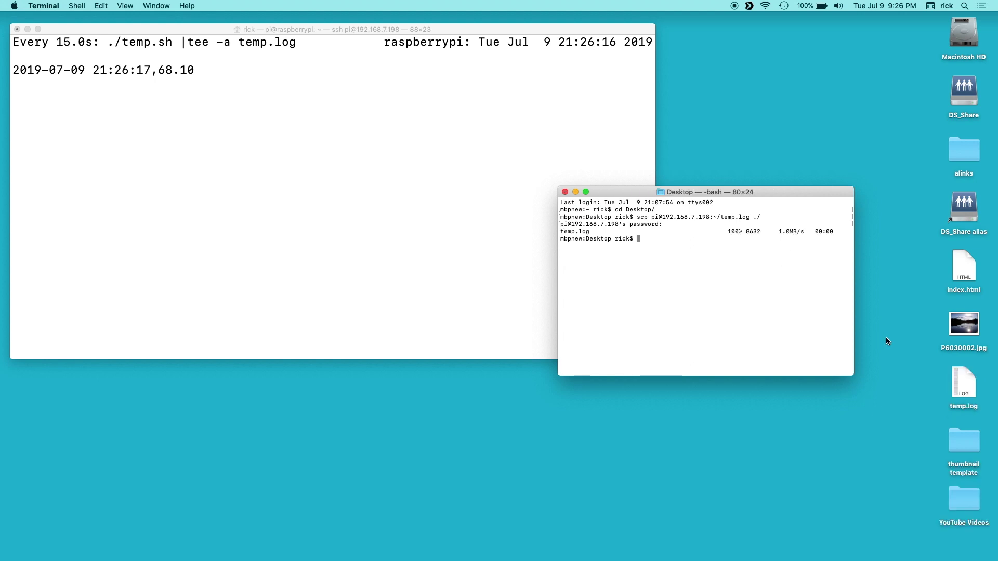
{"action": "left_click", "coordinate": [966, 382]}
{"action": "right_click", "coordinate": [966, 382]}
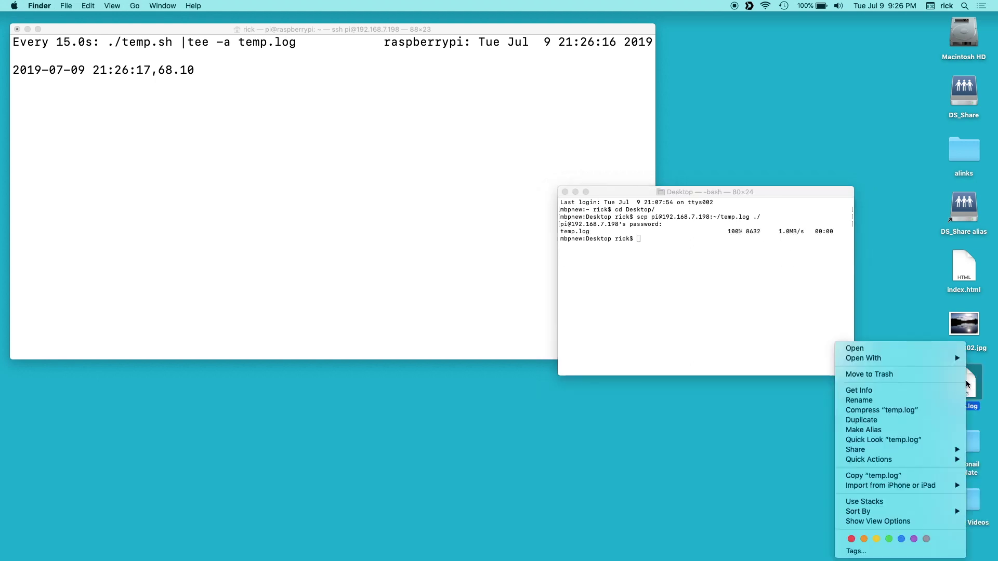
{"action": "mouse_move", "coordinate": [940, 364]}
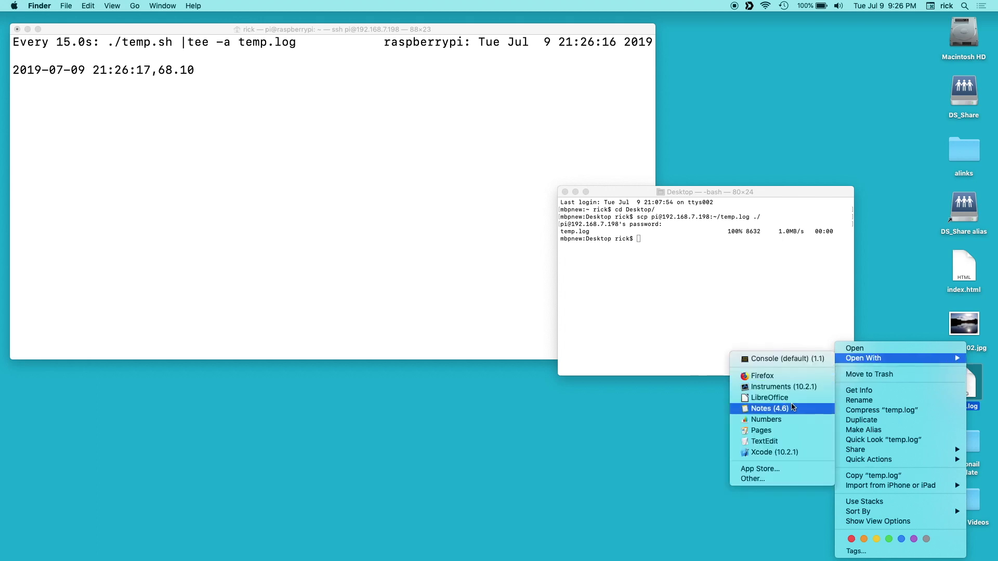
{"action": "left_click", "coordinate": [787, 442]}
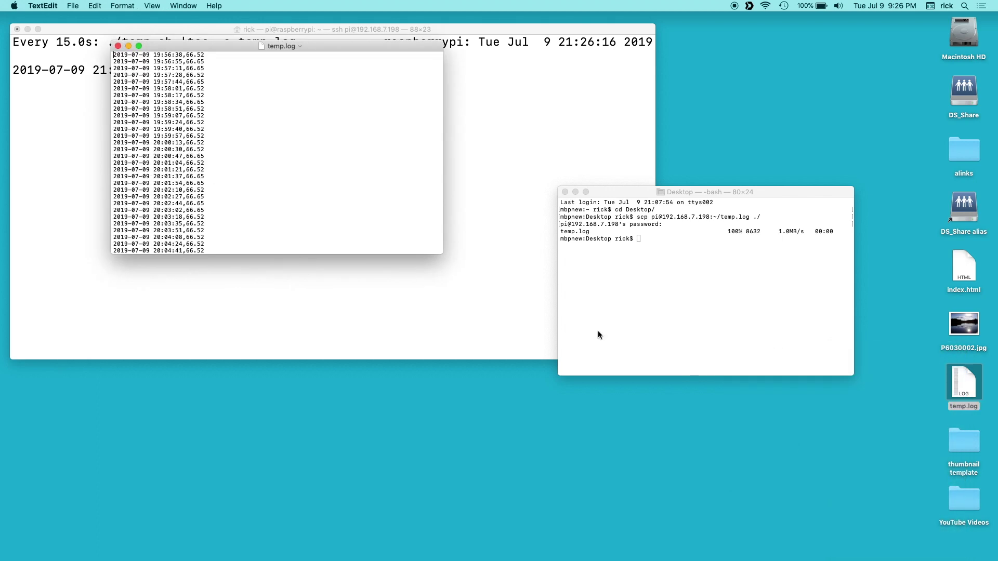
{"action": "key", "text": "super+plus"}
{"action": "key", "text": "super+plus"}
{"action": "key", "text": "super+plus"}
{"action": "key", "text": "super+plus"}
{"action": "key", "text": "super+plus"}
{"action": "key", "text": "super+plus"}
{"action": "key", "text": "super+plus"}
{"action": "key", "text": "super+plus"}
{"action": "key", "text": "super+plus"}
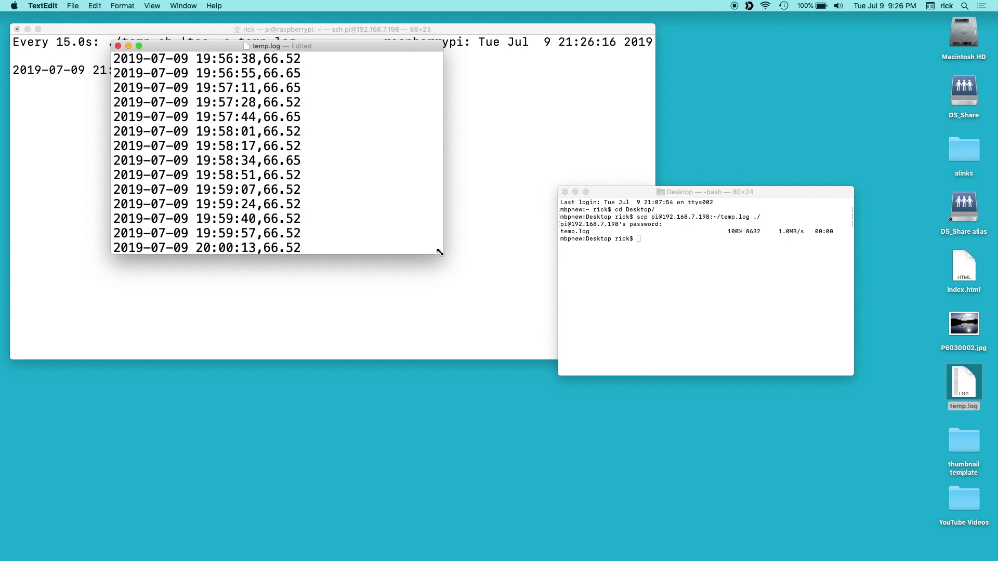
{"action": "left_click_drag", "start_coordinate": [440, 252], "coordinate": [693, 548]}
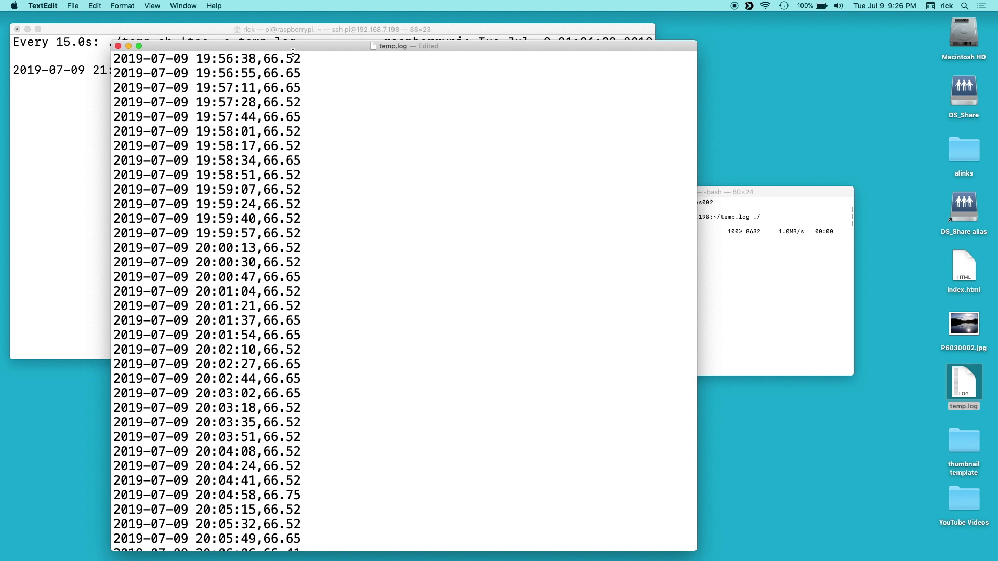
{"action": "scroll", "coordinate": [322, 305], "scroll_direction": "down", "scroll_amount": 3}
{"action": "scroll", "coordinate": [317, 348], "scroll_direction": "down", "scroll_amount": 15}
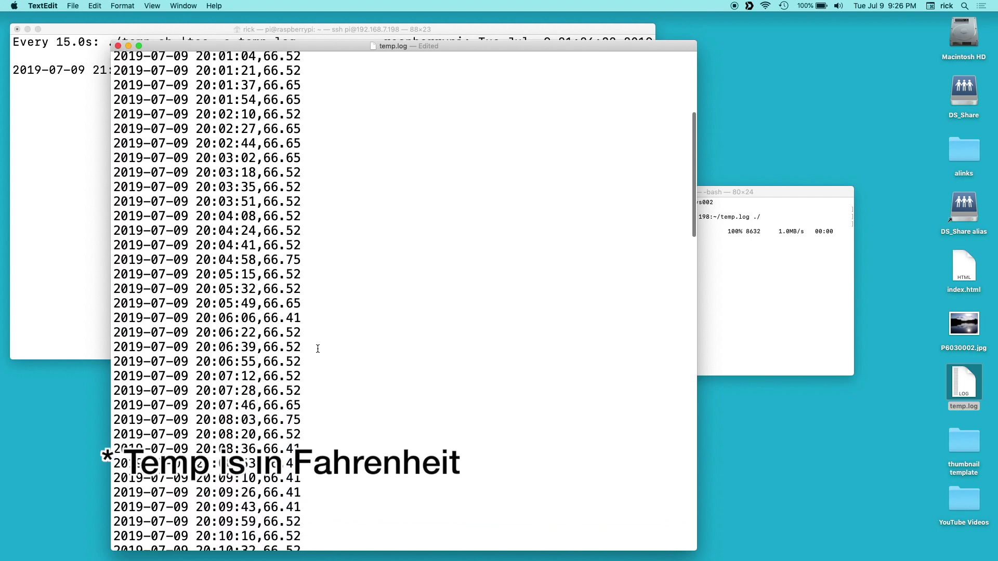
{"action": "scroll", "coordinate": [317, 348], "scroll_direction": "down", "scroll_amount": 1}
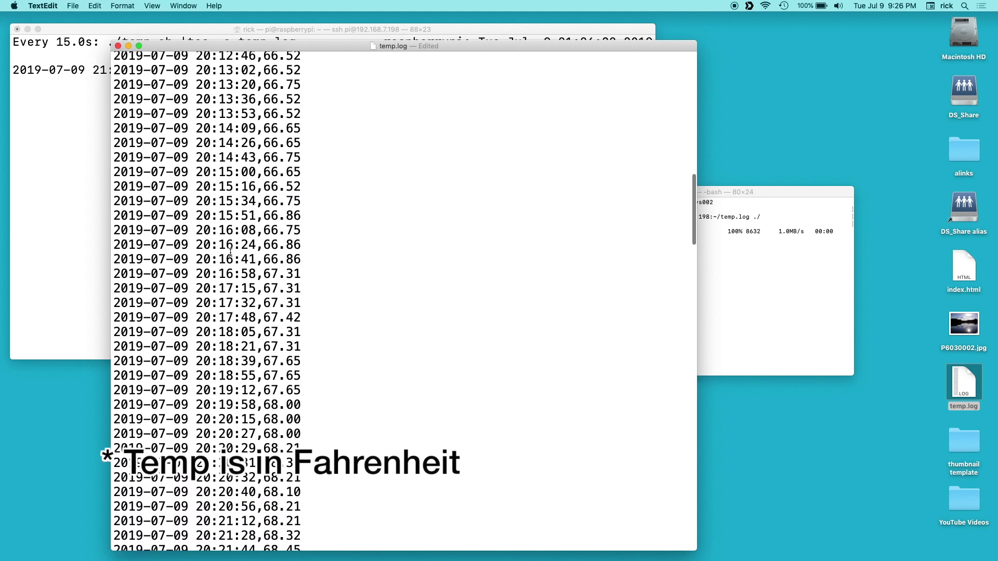
{"action": "key", "text": "super+plus"}
{"action": "key", "text": "super+plus"}
{"action": "key", "text": "super+plus"}
{"action": "key", "text": "super+plus"}
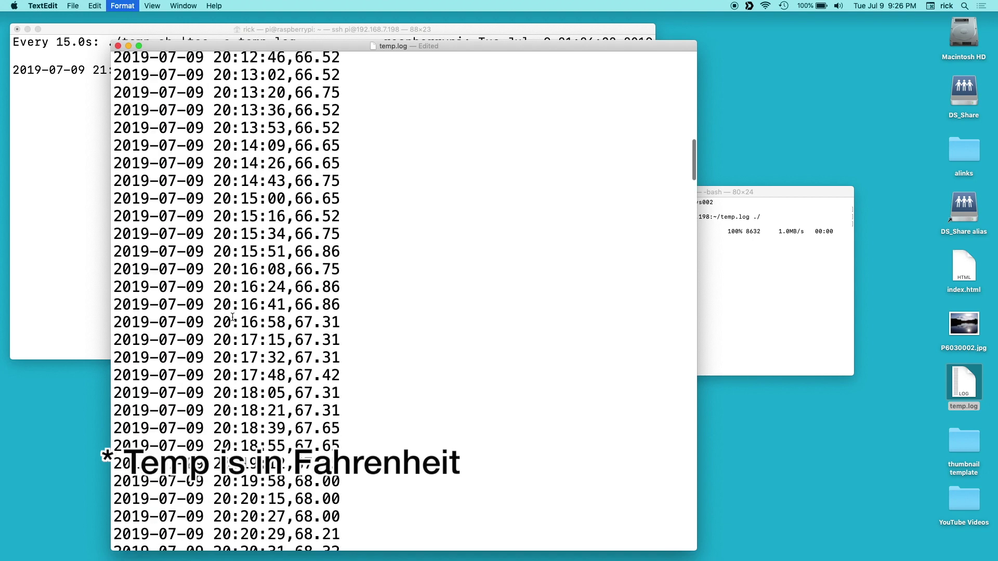
{"action": "scroll", "coordinate": [233, 317], "scroll_direction": "down", "scroll_amount": 4}
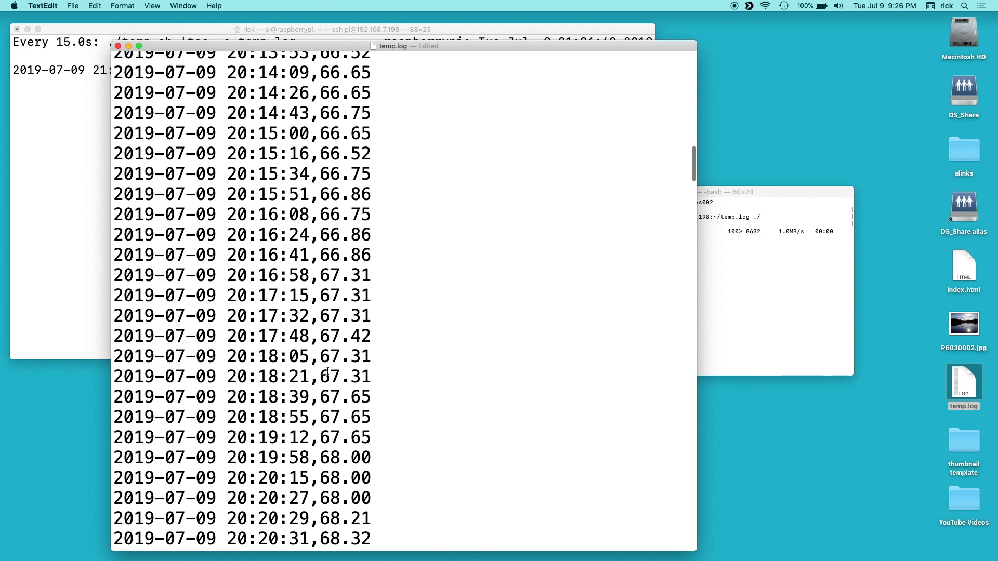
{"action": "scroll", "coordinate": [327, 371], "scroll_direction": "down", "scroll_amount": 20}
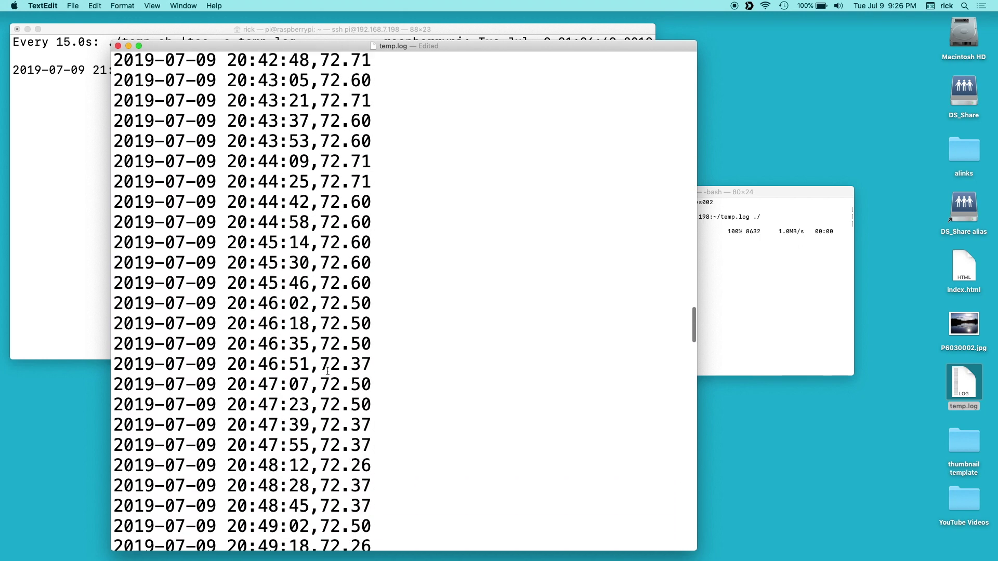
{"action": "scroll", "coordinate": [327, 371], "scroll_direction": "down", "scroll_amount": 20}
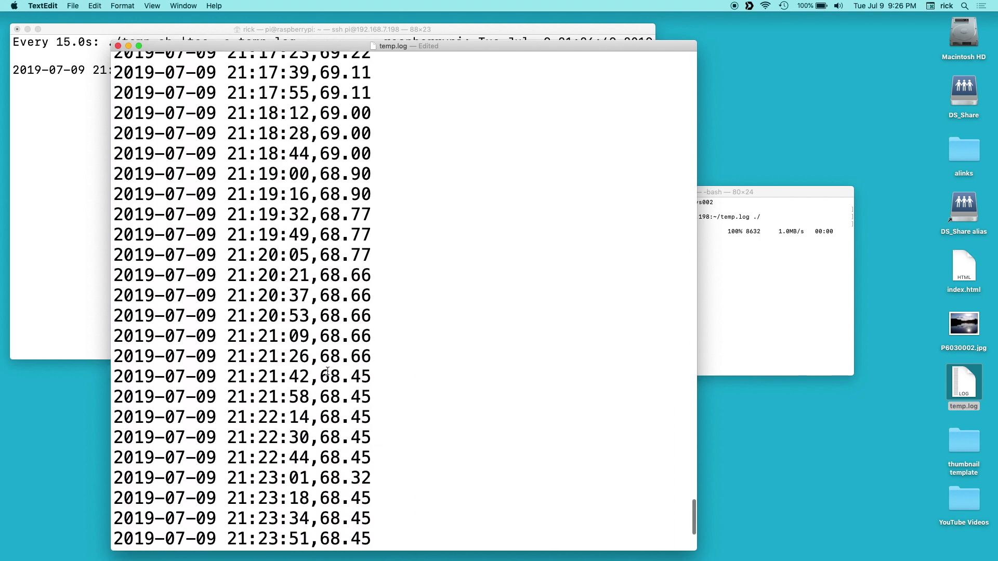
{"action": "scroll", "coordinate": [292, 356], "scroll_direction": "up", "scroll_amount": 10}
{"action": "scroll", "coordinate": [282, 328], "scroll_direction": "up", "scroll_amount": 4}
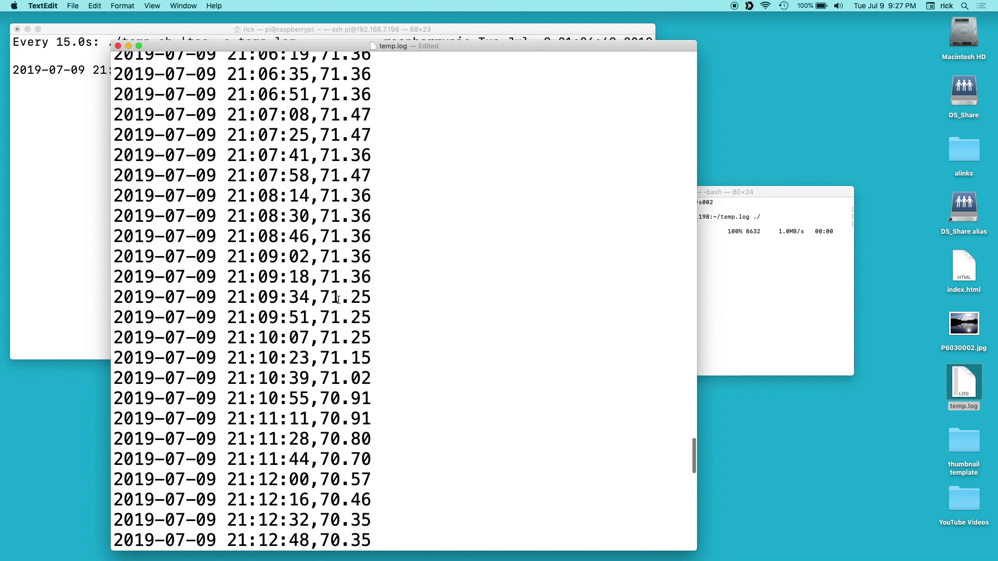
{"action": "scroll", "coordinate": [338, 338], "scroll_direction": "down", "scroll_amount": 15}
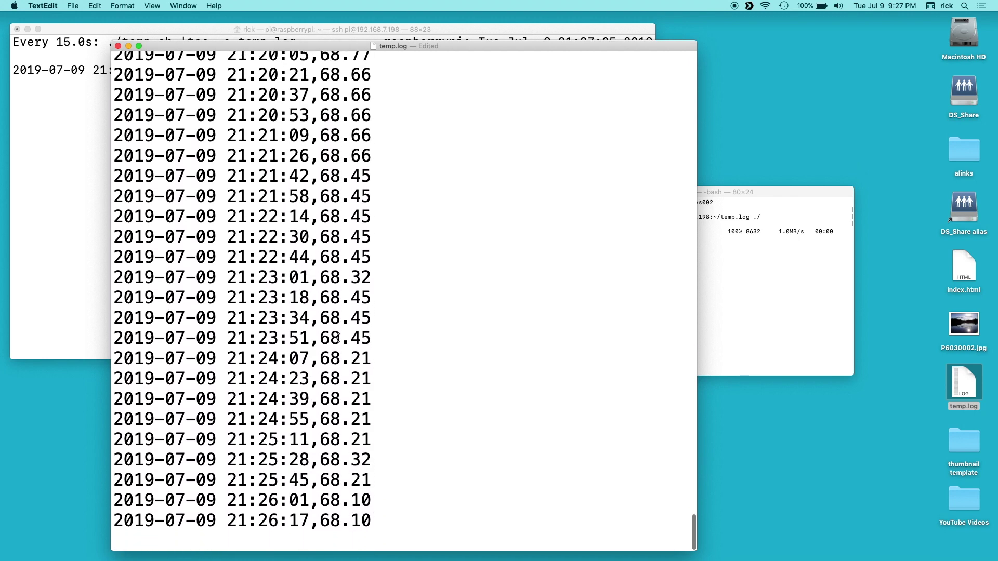
Close temp.log and rename it to temp.csv with mv temp.log temp.csv.
{"action": "key", "text": "super+w"}
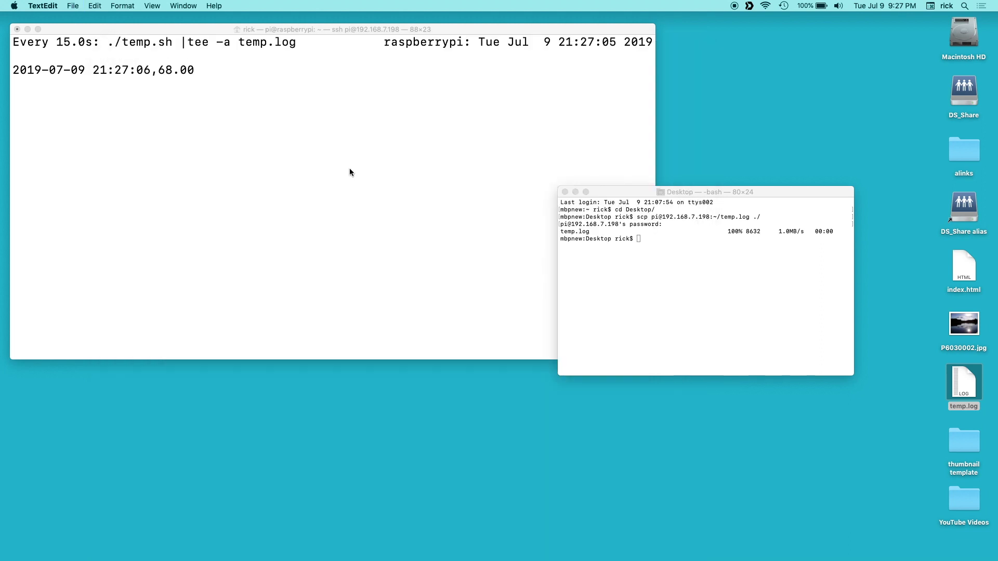
{"action": "left_click", "coordinate": [645, 262]}
{"action": "type", "text": "mv temp.log t"}
{"action": "key", "text": "Tab"}
{"action": "key", "text": "BackSpace"}
{"action": "key", "text": "BackSpace"}
{"action": "key", "text": "BackSpace"}
{"action": "key", "text": "BackSpace"}
{"action": "type", "text": "csv"}
{"action": "key", "text": "Return"}
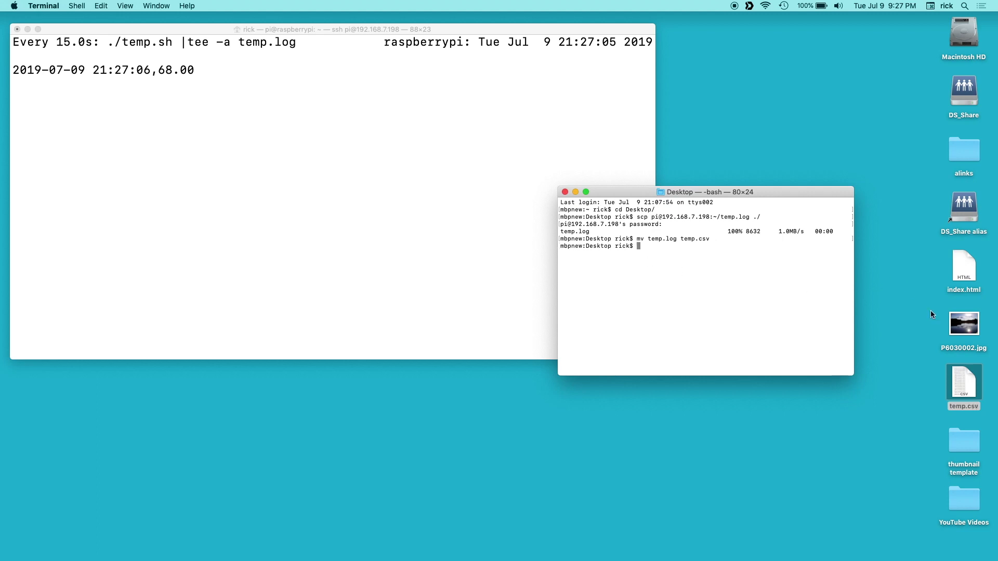
{"action": "right_click", "coordinate": [966, 373]}
Open temp.csv in LibreOffice with the default import settings, then close the spreadsheet.
{"action": "mouse_move", "coordinate": [934, 360]}
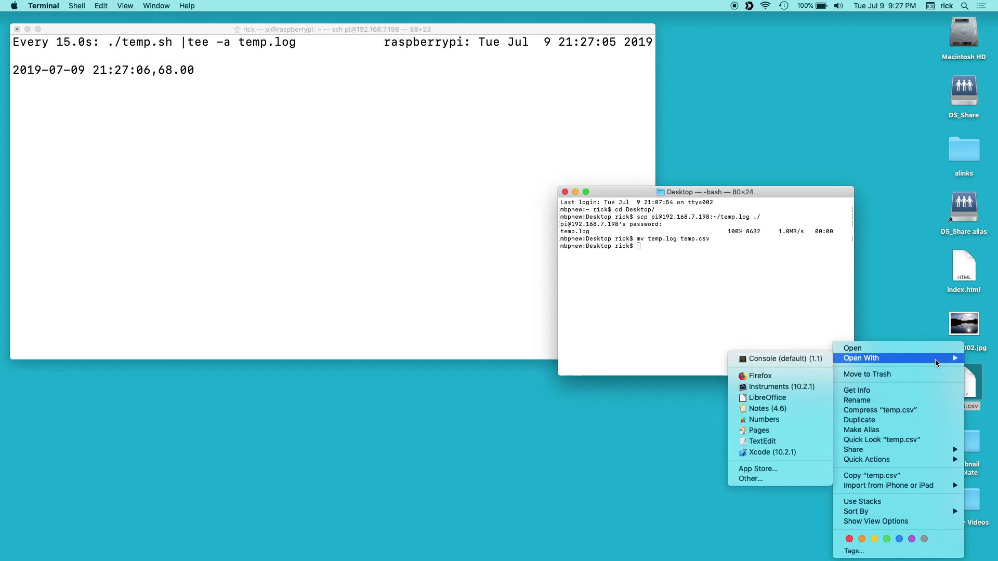
{"action": "left_click", "coordinate": [804, 403]}
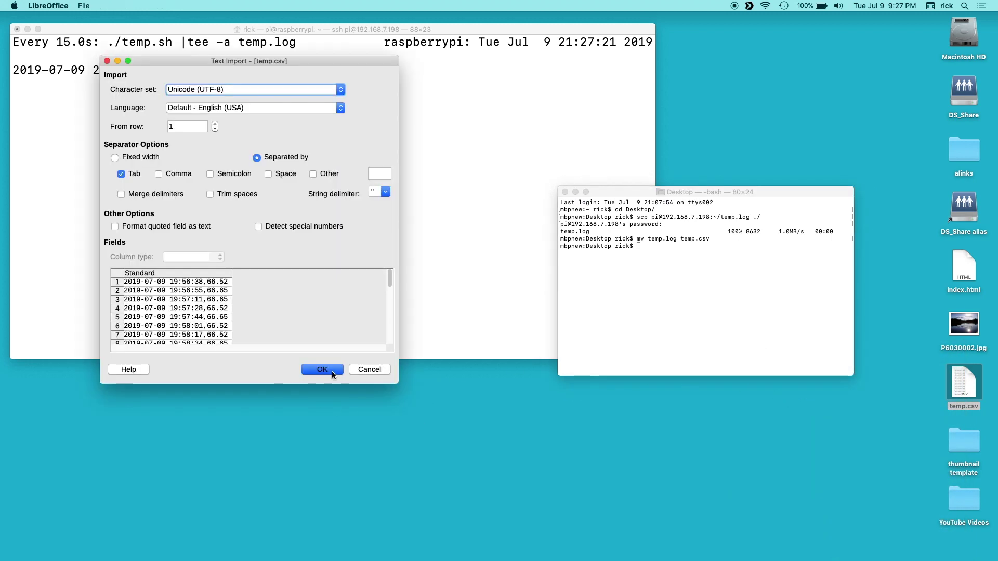
{"action": "left_click", "coordinate": [332, 370]}
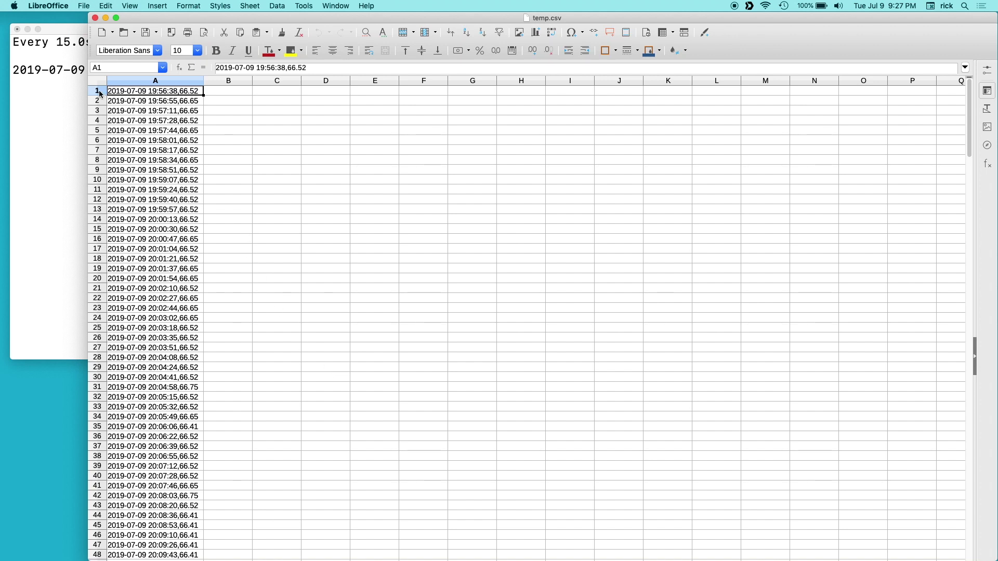
{"action": "key", "text": "super+w"}
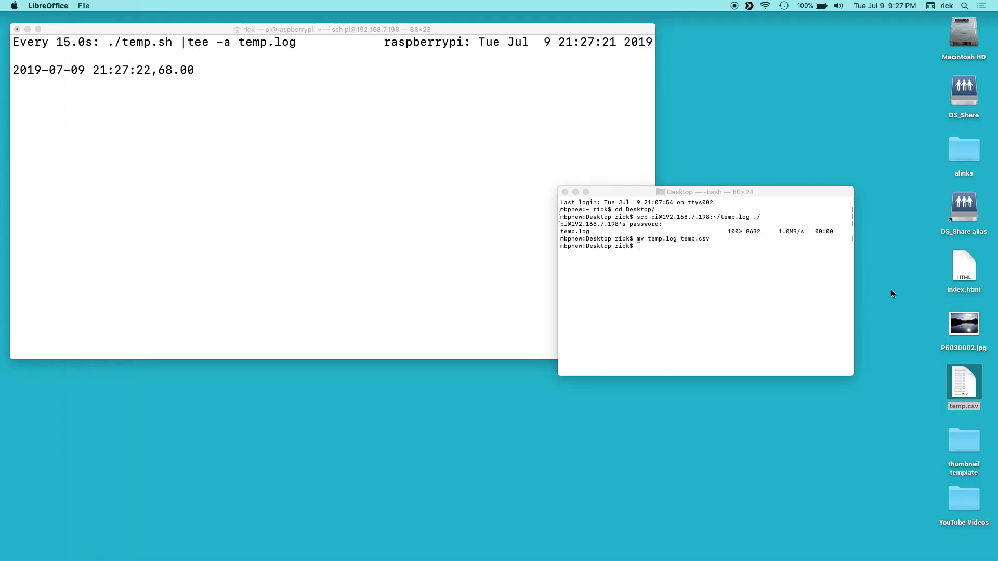
Reopen temp.csv in TextEdit and select all of its log text.
{"action": "right_click", "coordinate": [957, 383]}
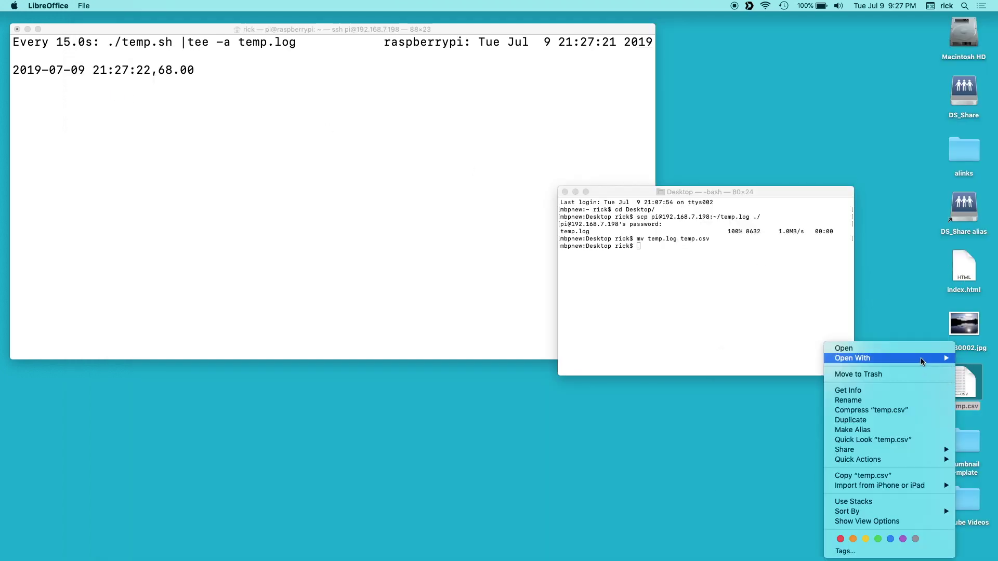
{"action": "mouse_move", "coordinate": [923, 359]}
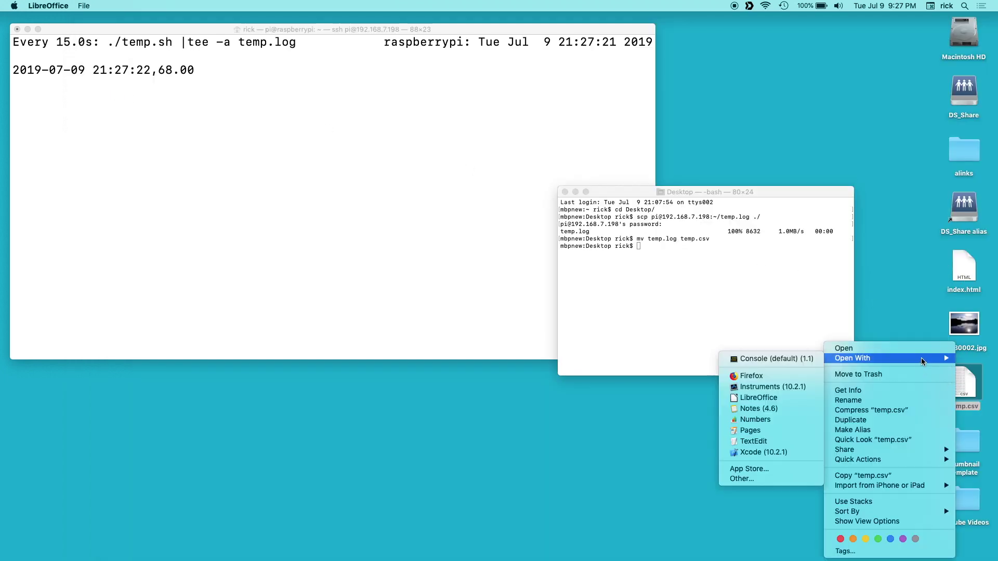
{"action": "left_click", "coordinate": [769, 441]}
{"action": "left_click", "coordinate": [307, 163]}
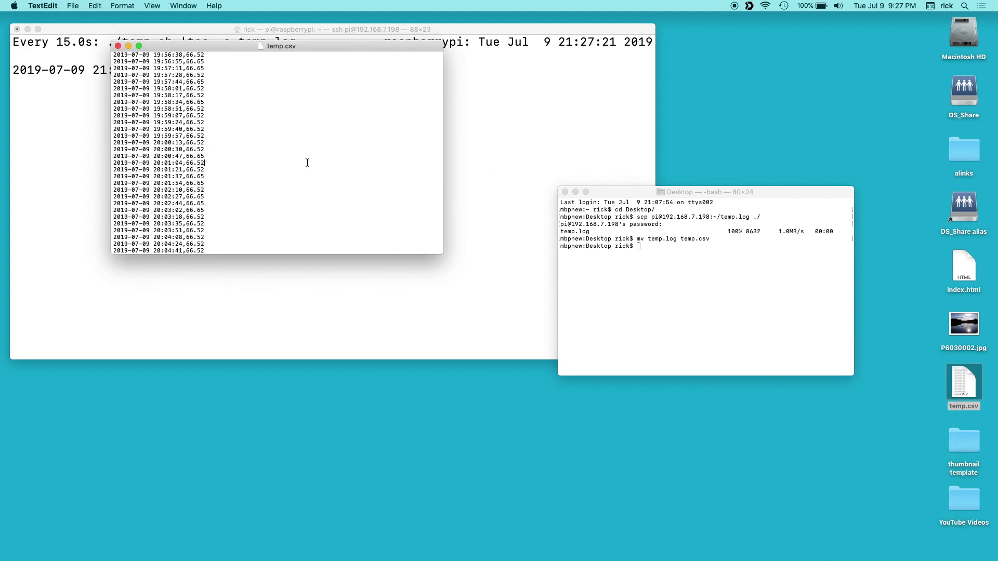
{"action": "key", "text": "super+a"}
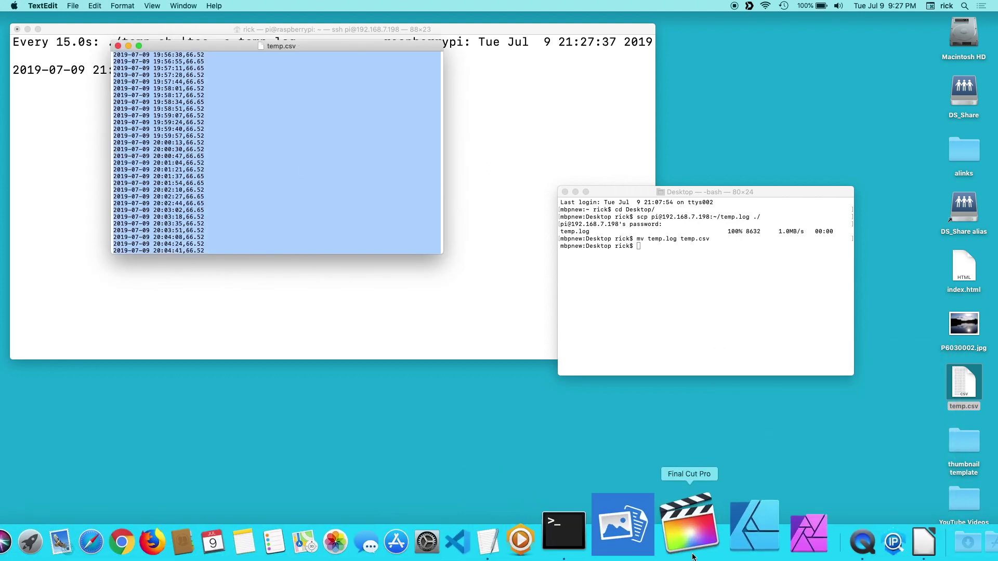
Paste the temperature log into a new Calc spreadsheet as comma-separated data.
{"action": "left_click", "coordinate": [924, 542]}
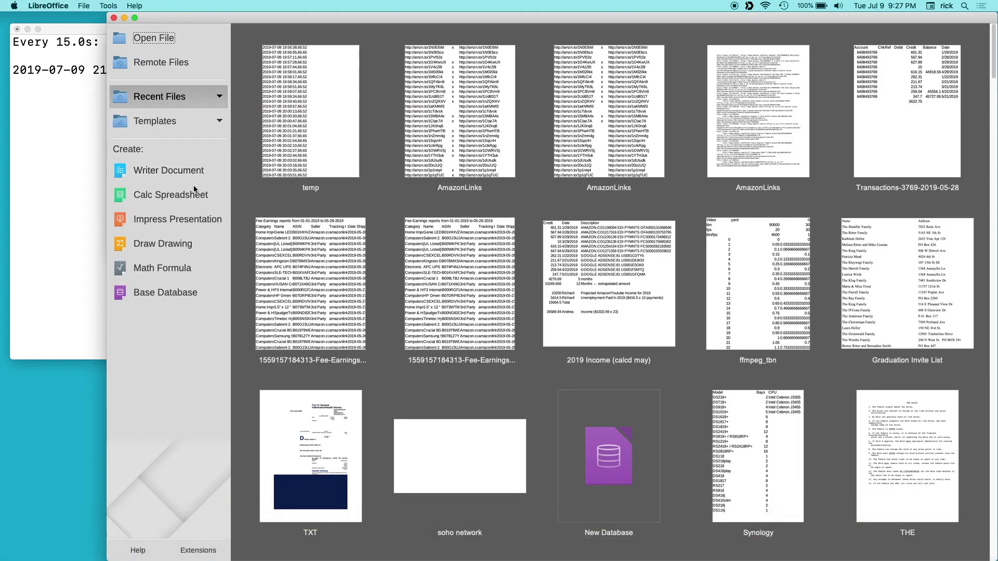
{"action": "left_click", "coordinate": [188, 201]}
{"action": "key", "text": "super+v"}
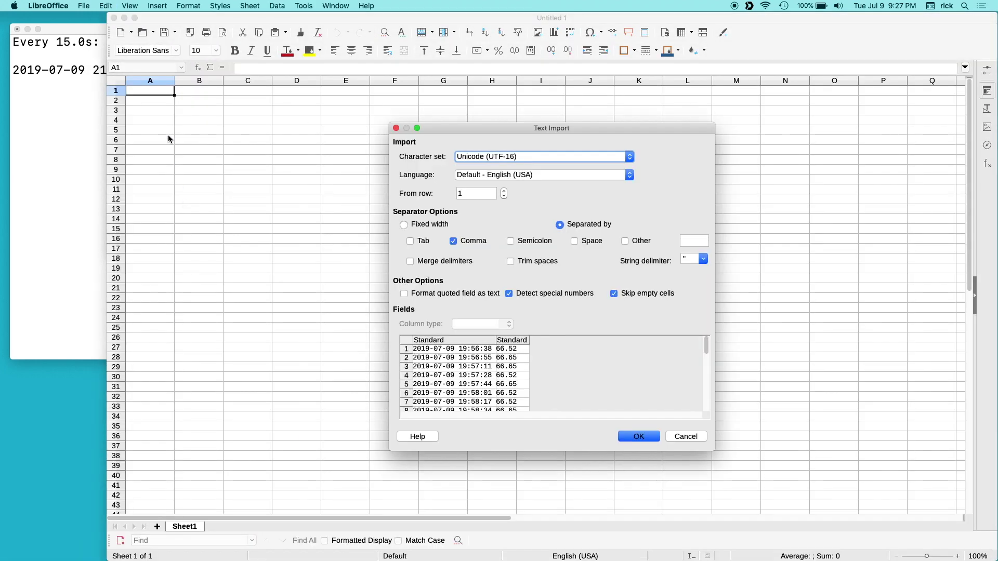
{"action": "left_click", "coordinate": [636, 436]}
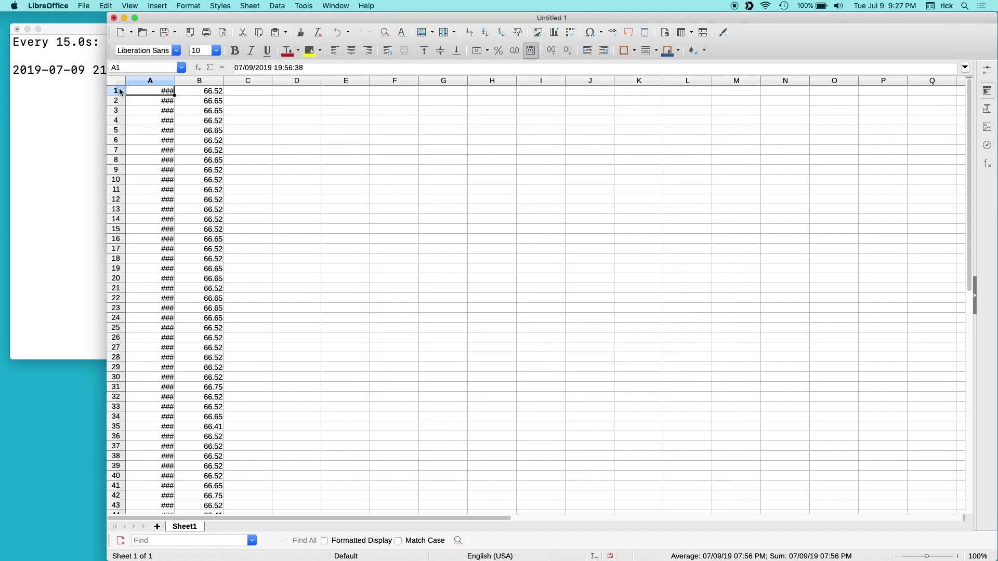
Insert a row above the data and add headers 'time' in A1 and 'temp' in B1.
{"action": "right_click", "coordinate": [120, 93]}
{"action": "left_click", "coordinate": [151, 139]}
{"action": "left_click", "coordinate": [150, 92]}
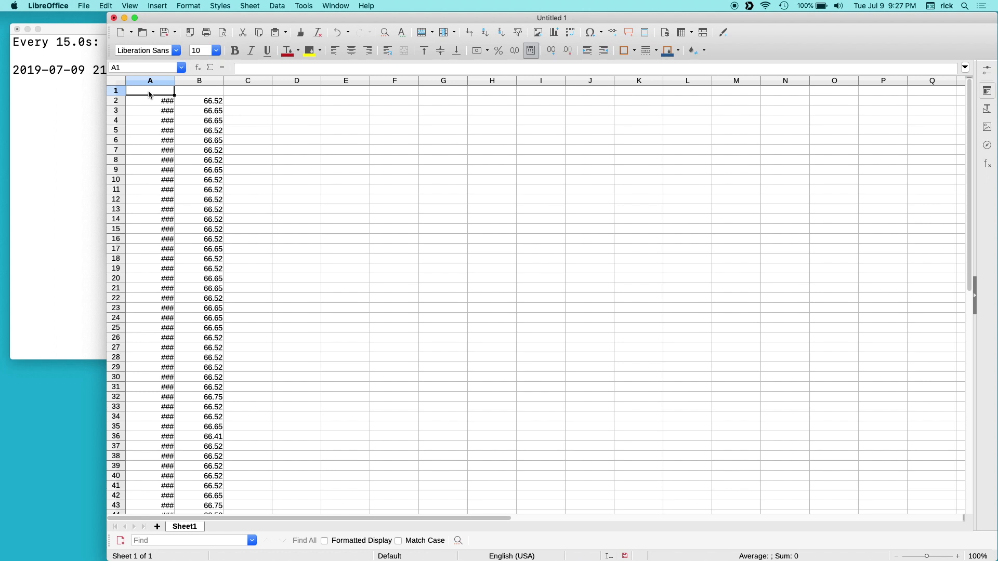
{"action": "type", "text": "time"}
{"action": "key", "text": "Tab"}
{"action": "type", "text": "temp"}
{"action": "key", "text": "Tab"}
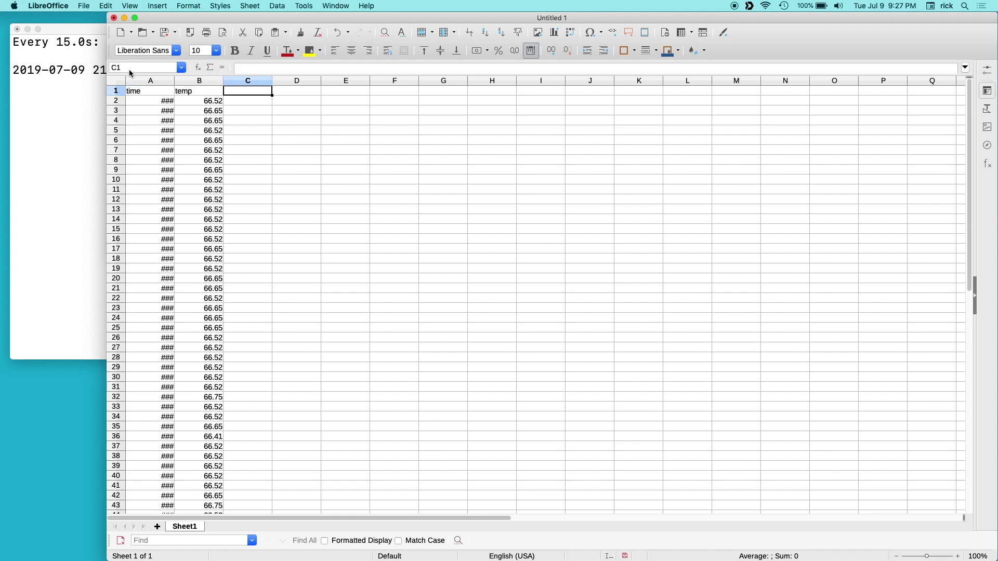
Widen column A and start an XY (Scatter) chart from columns A:B.
{"action": "left_click_drag", "start_coordinate": [173, 86], "coordinate": [216, 86]}
{"action": "left_click", "coordinate": [192, 86]}
{"action": "left_click", "coordinate": [240, 80], "text": "shift"}
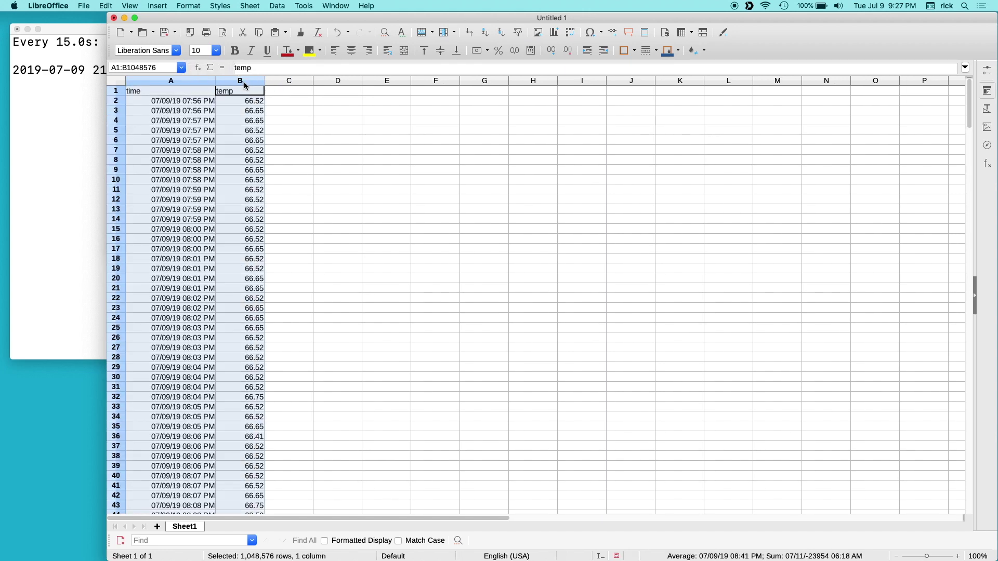
{"action": "left_click", "coordinate": [554, 37]}
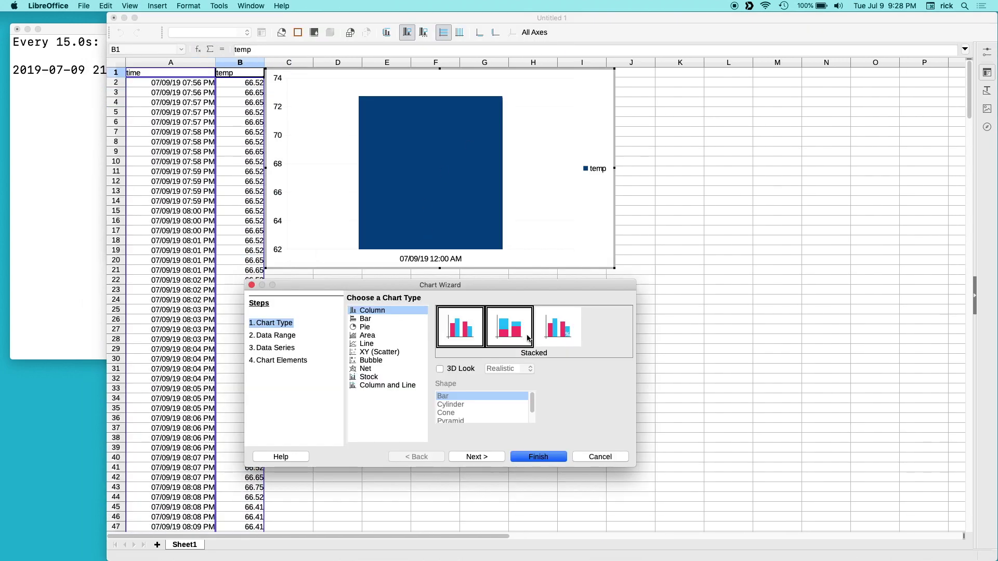
{"action": "left_click", "coordinate": [390, 353]}
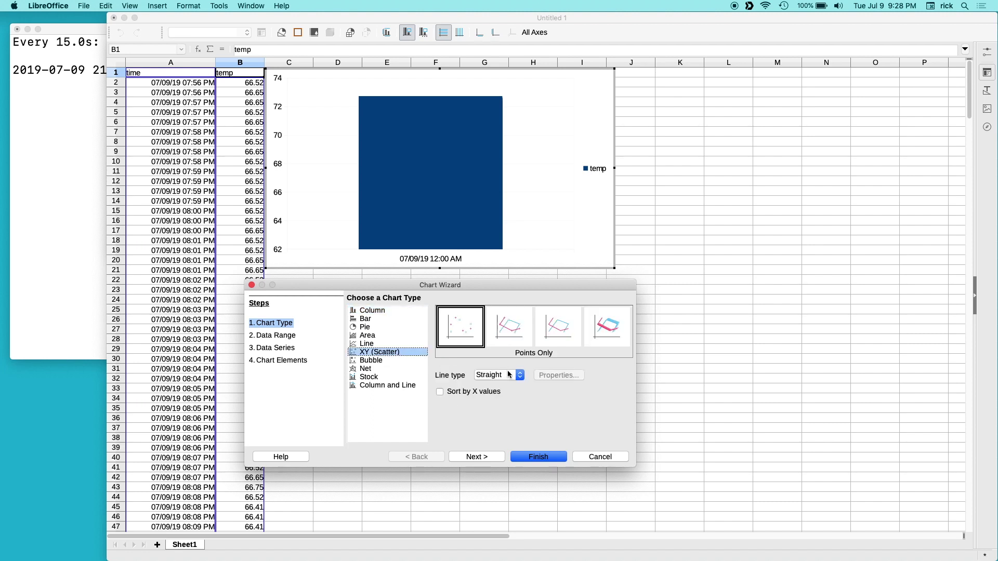
{"action": "left_click", "coordinate": [295, 338]}
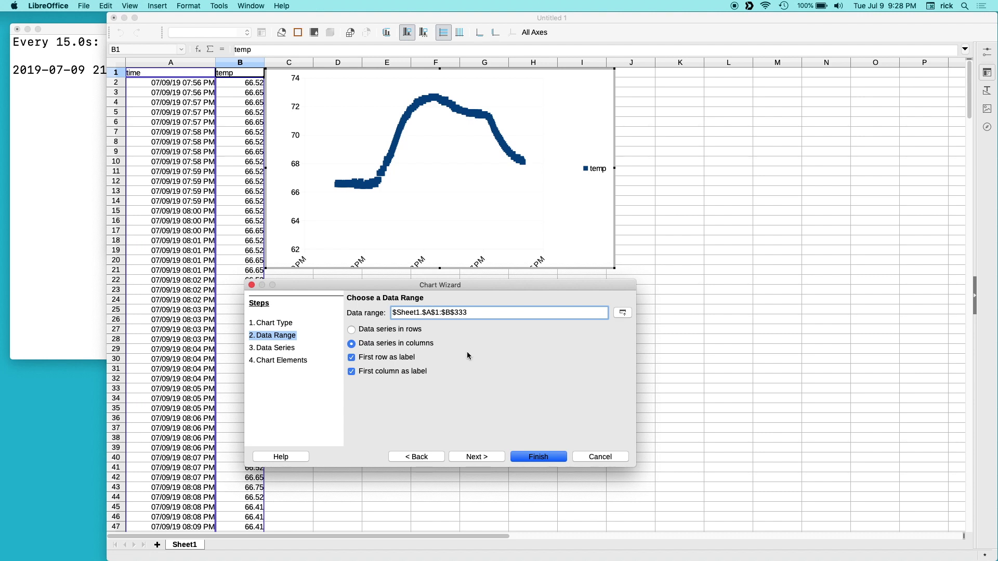
Change the chart data range to $Sheet1.$B$1:$B$333 and untick First column as label.
{"action": "key", "text": "BackSpace"}
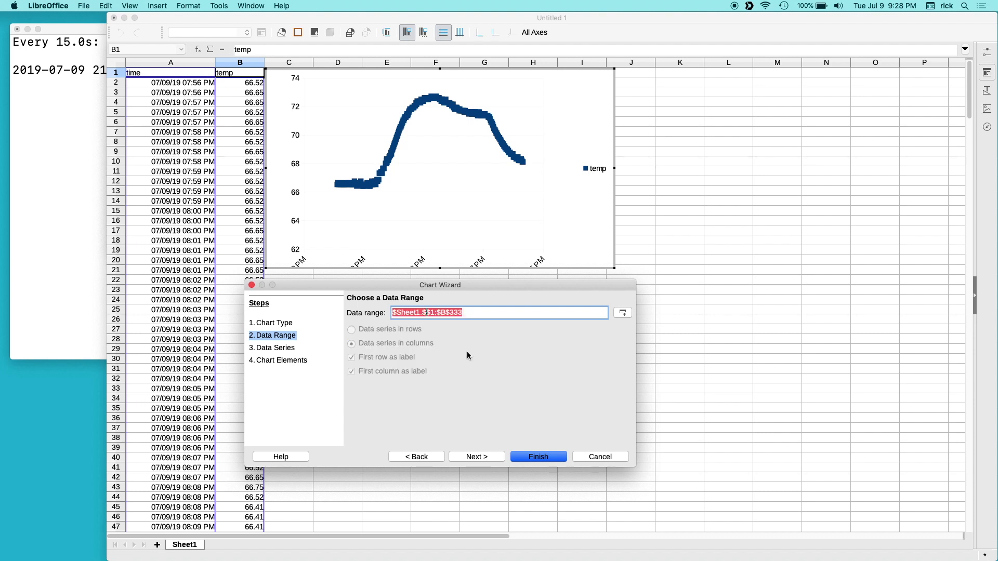
{"action": "type", "text": "B"}
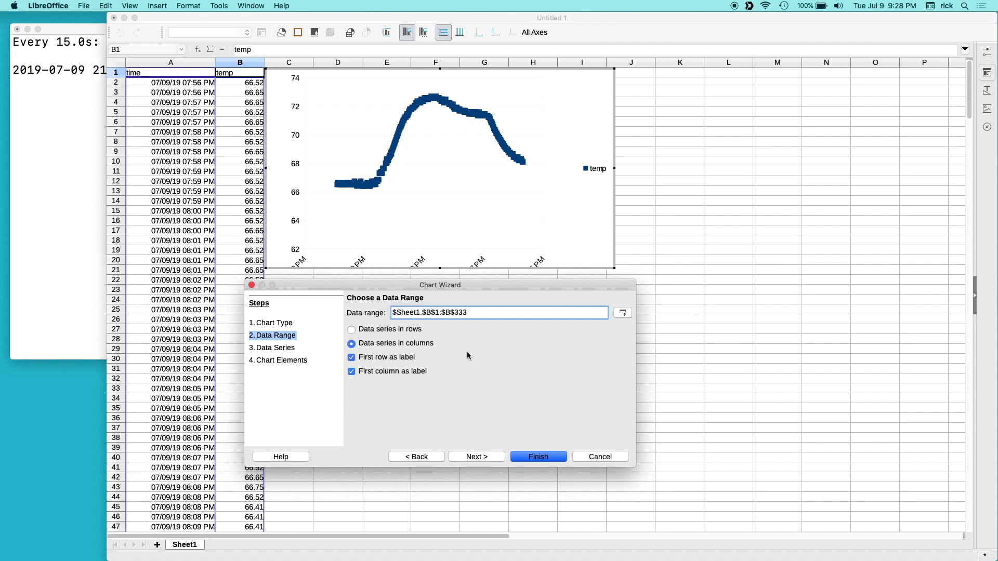
{"action": "left_click", "coordinate": [352, 358]}
{"action": "left_click", "coordinate": [352, 357]}
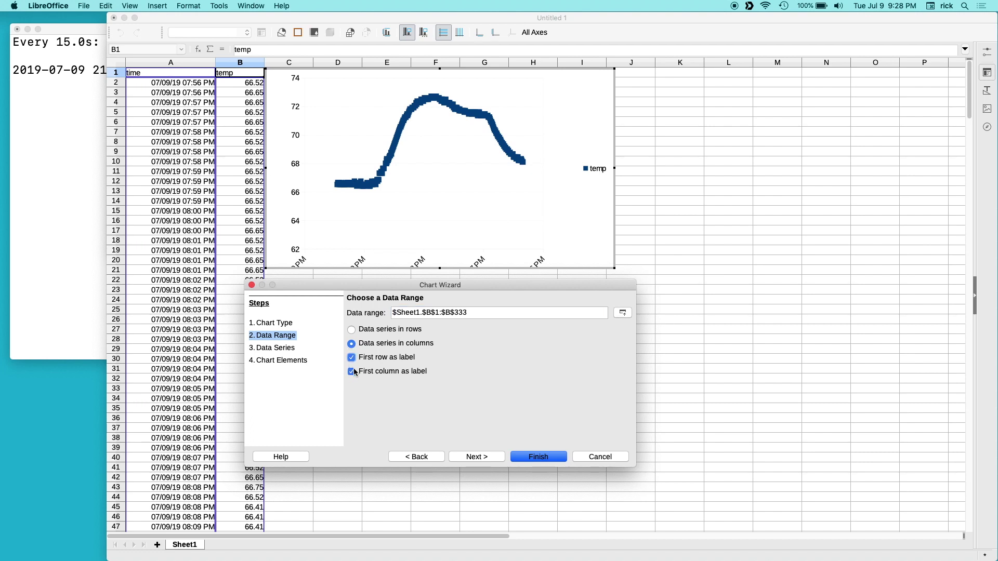
{"action": "left_click", "coordinate": [351, 371]}
{"action": "left_click", "coordinate": [273, 348]}
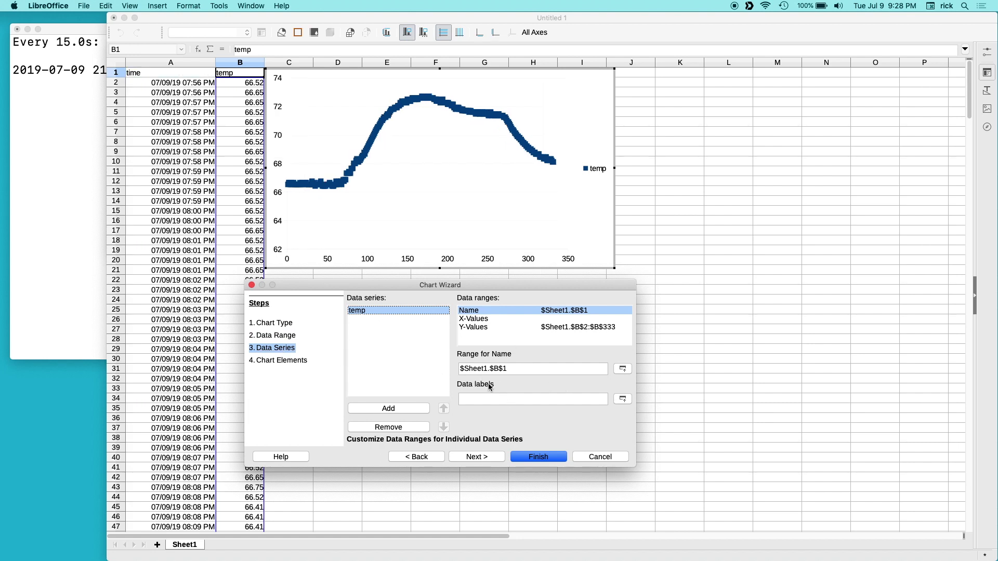
Set the temp series' X-values range to $Sheet1.$A$2:$A$333.
{"action": "left_click", "coordinate": [482, 329]}
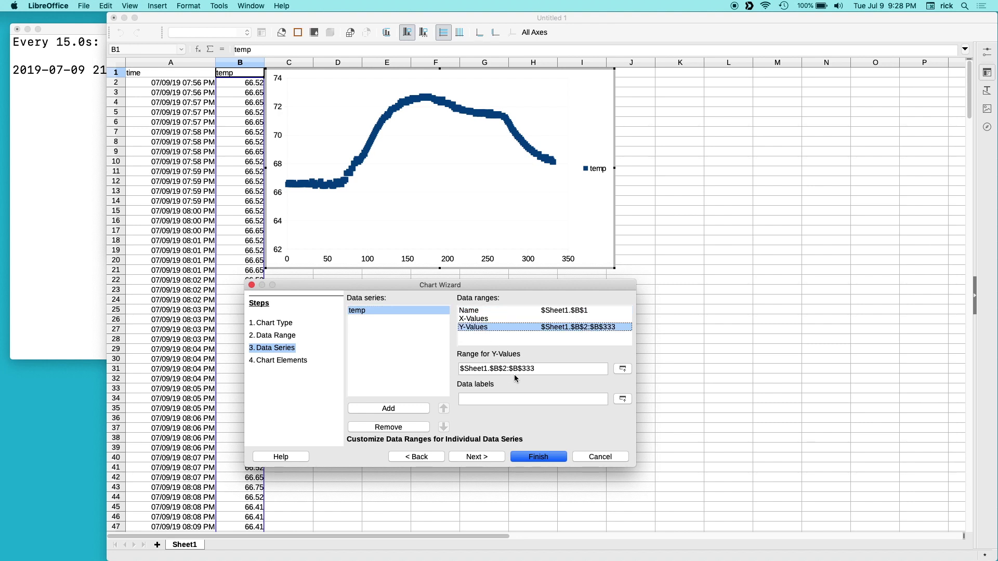
{"action": "left_click", "coordinate": [485, 320]}
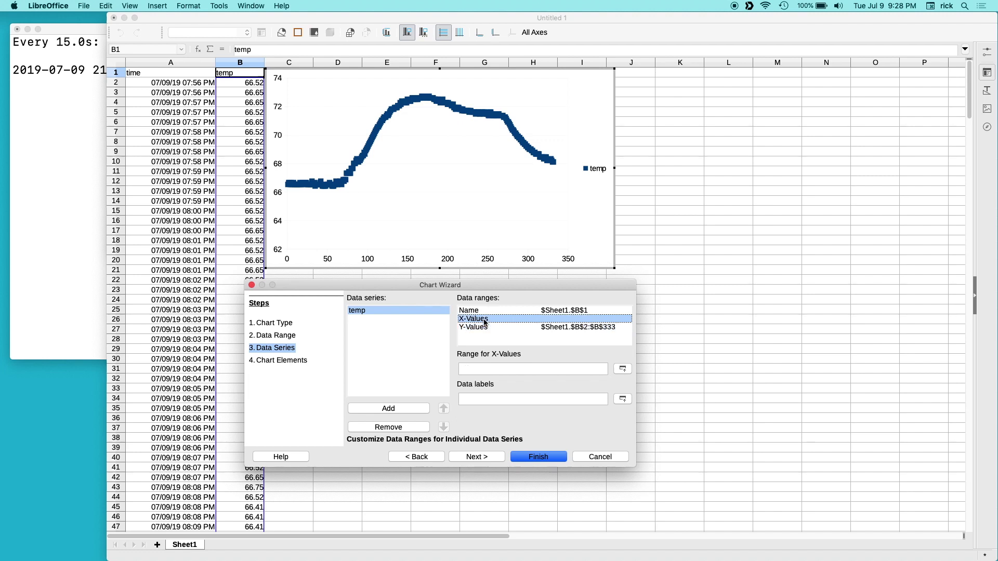
{"action": "left_click", "coordinate": [553, 330]}
{"action": "triple_click", "coordinate": [528, 366]}
{"action": "key", "text": "cmd+c"}
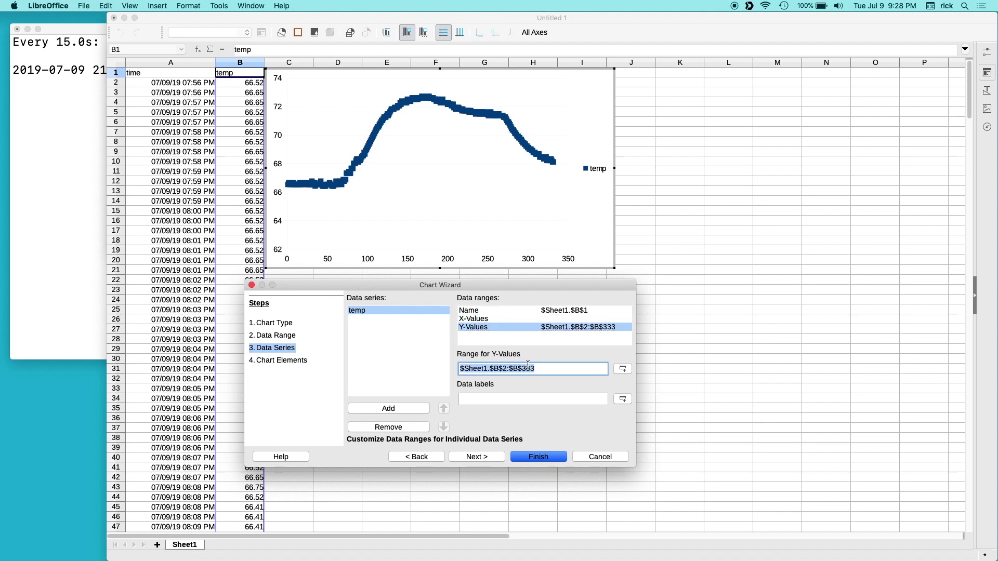
{"action": "left_click", "coordinate": [491, 319]}
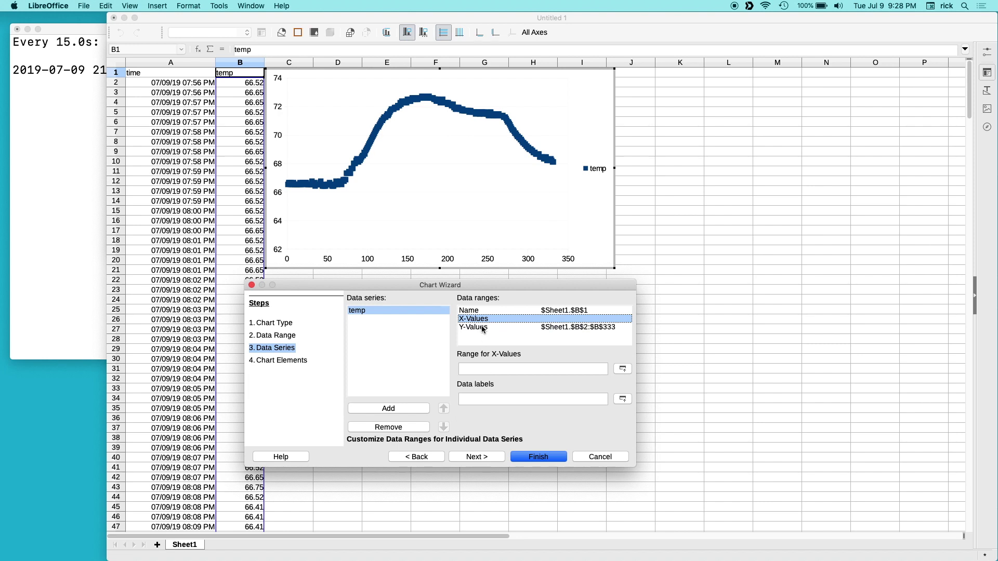
{"action": "left_click", "coordinate": [482, 367]}
{"action": "key", "text": "cmd+v"}
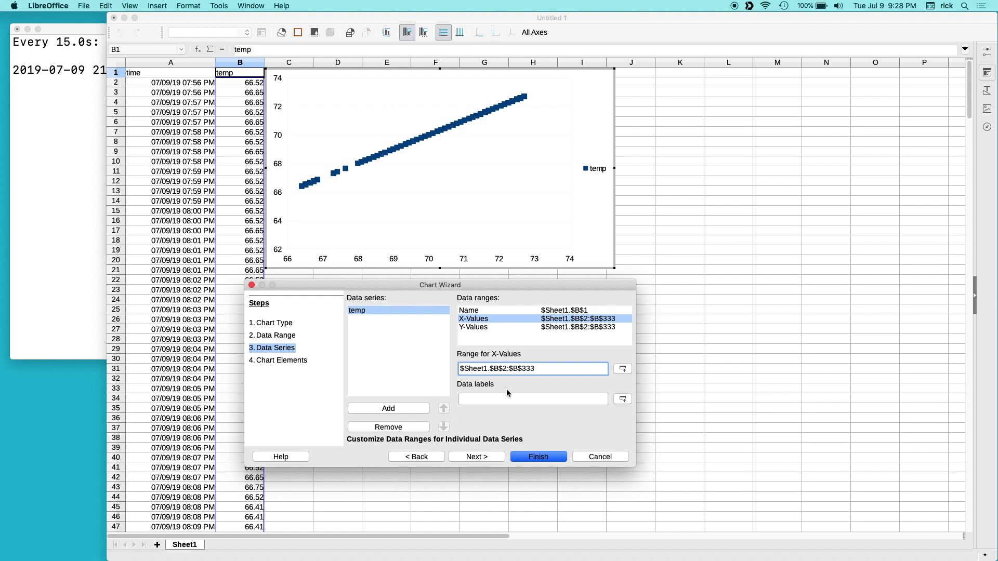
{"action": "key", "text": "cmd+a"}
{"action": "left_click", "coordinate": [493, 369]}
{"action": "key", "text": "BackSpace"}
{"action": "type", "text": "a"}
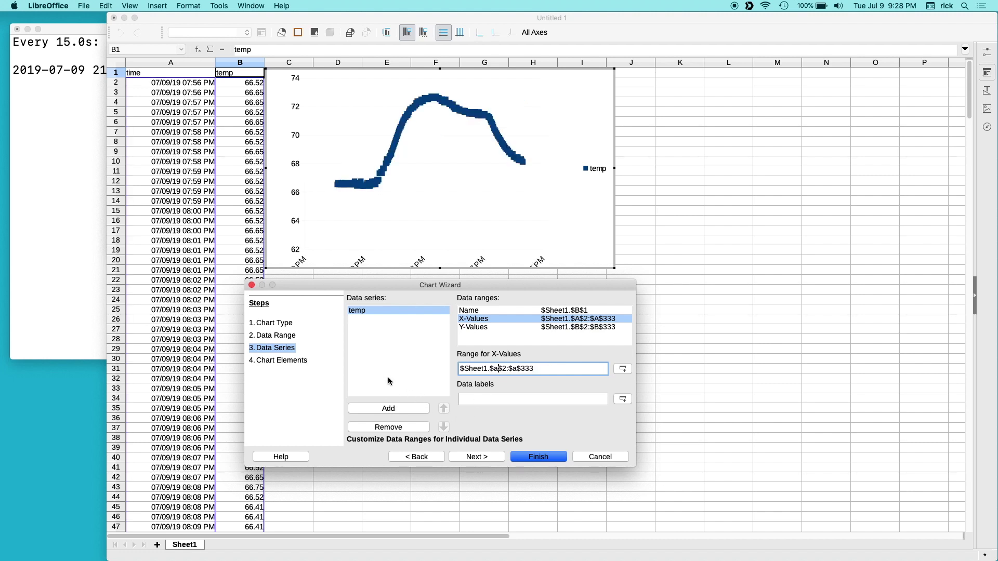
Finish the chart wizard and enlarge the inserted chart across much of the sheet.
{"action": "left_click", "coordinate": [304, 362]}
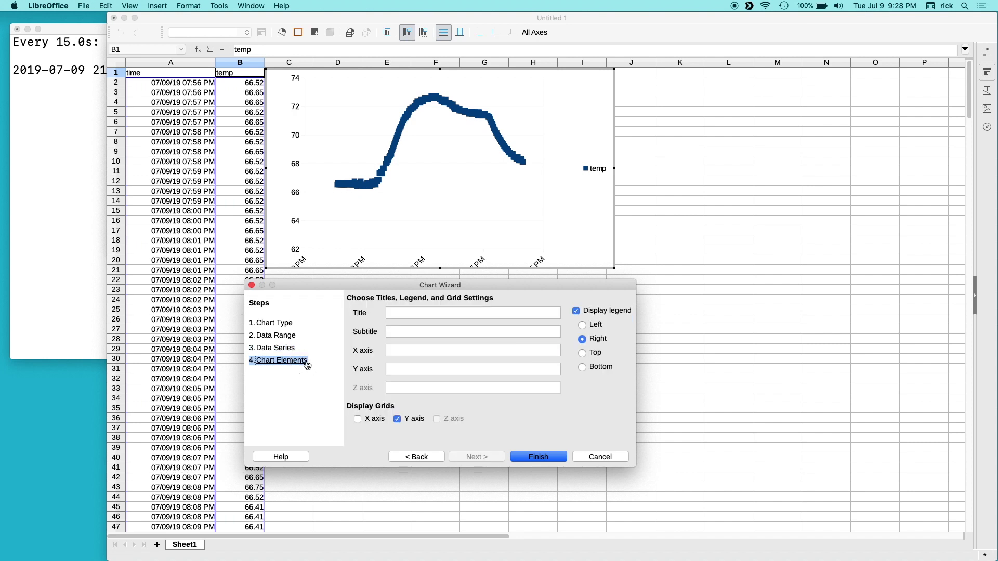
{"action": "left_click", "coordinate": [540, 456]}
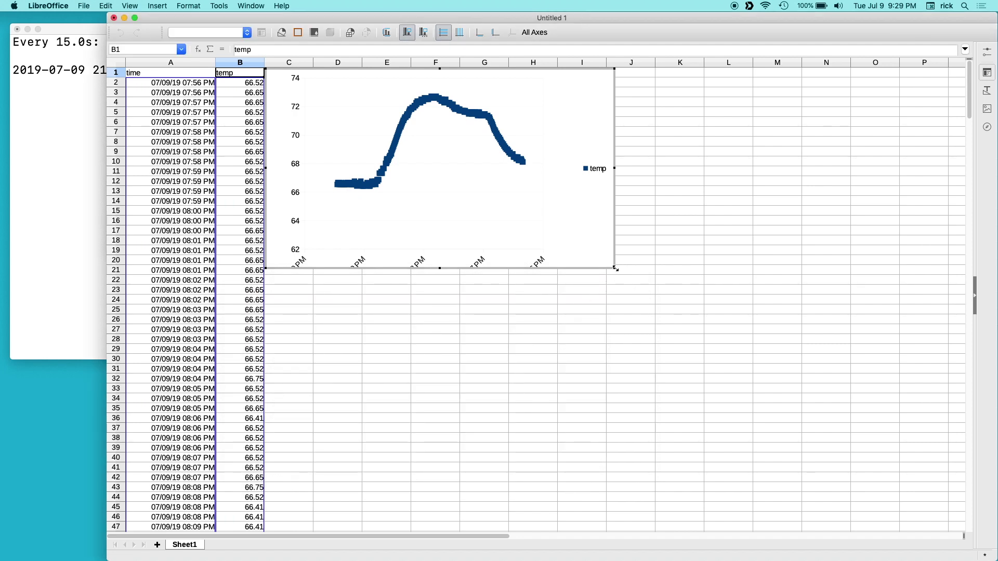
{"action": "left_click_drag", "start_coordinate": [615, 268], "coordinate": [956, 522]}
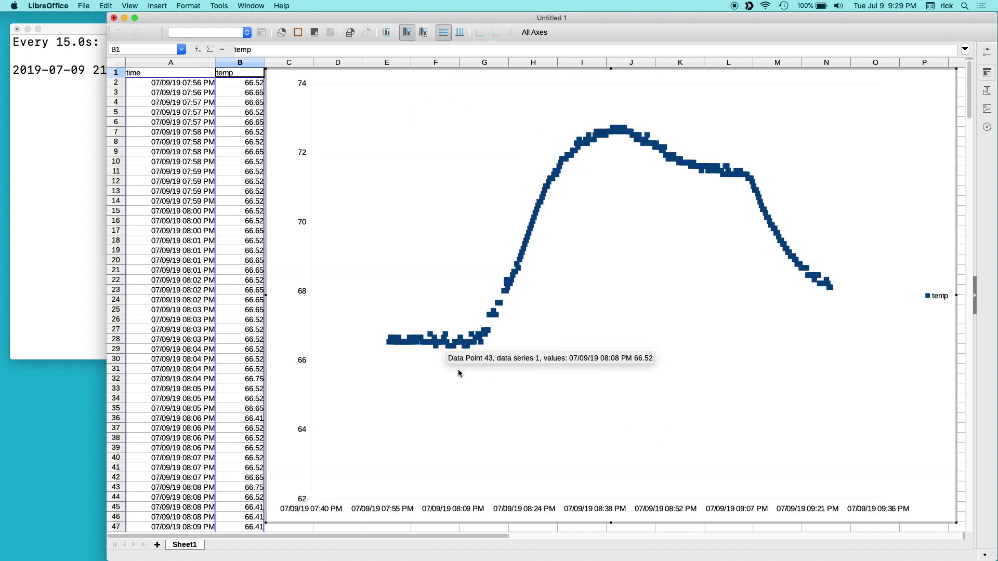